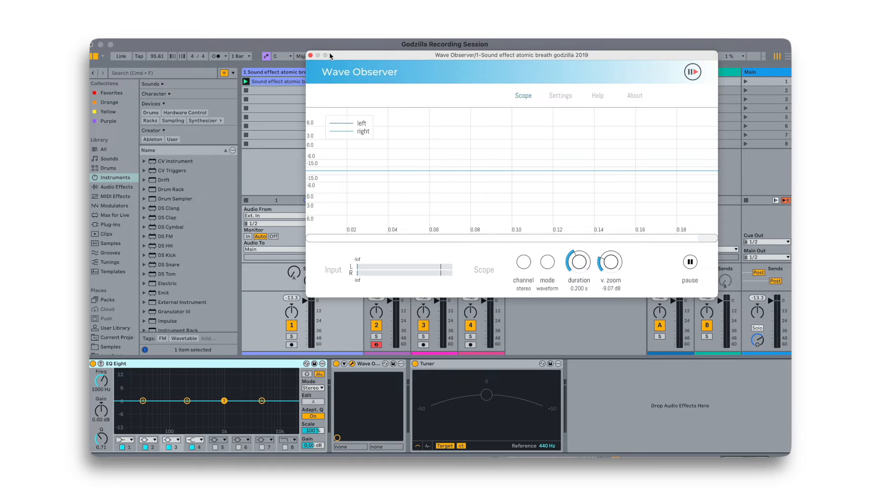
Close the Wave Observer window and insert an empty MIDI clip in the Wavetable track's first slot
click(310, 56)
click(388, 73)
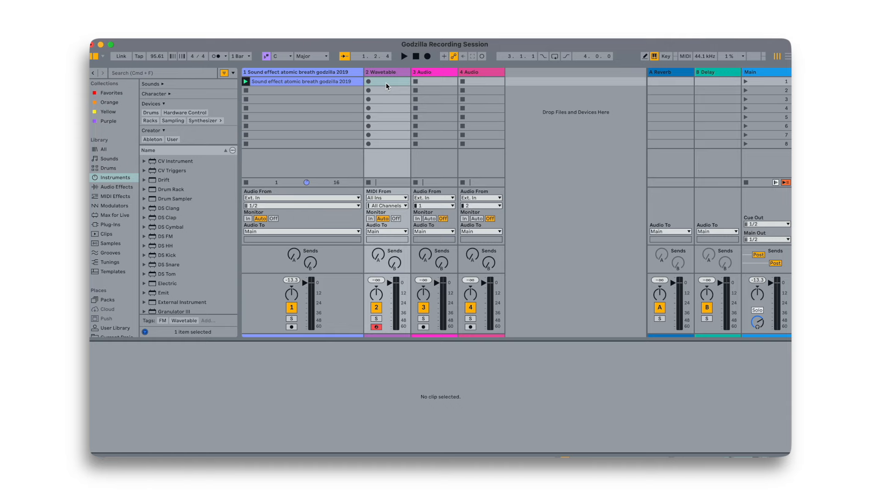
right_click(386, 83)
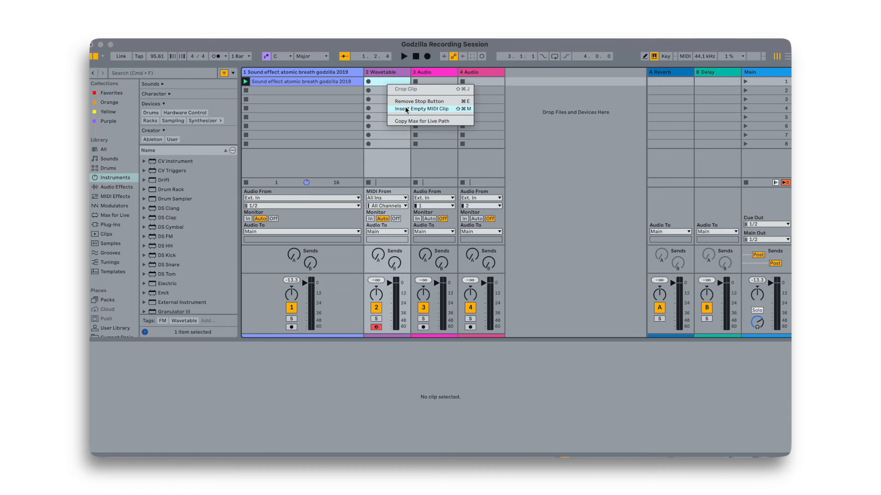
click(406, 108)
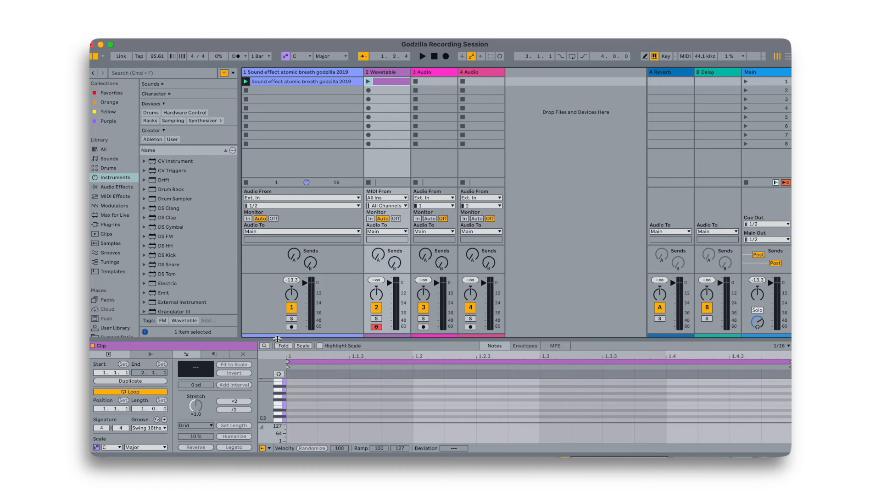
Enlarge the clip editor, audition low piano-roll keys, and add a sixteenth-note B-1 at the start of the clip
drag(278, 339, 275, 42)
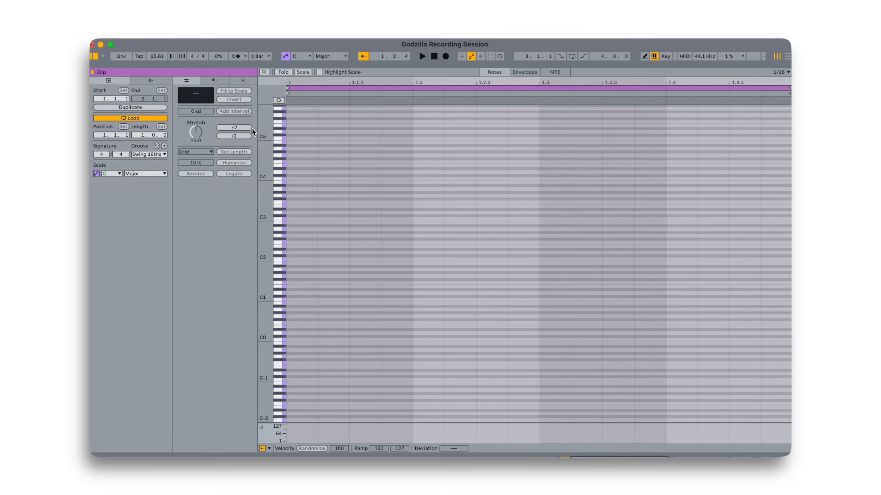
click(280, 303)
click(281, 303)
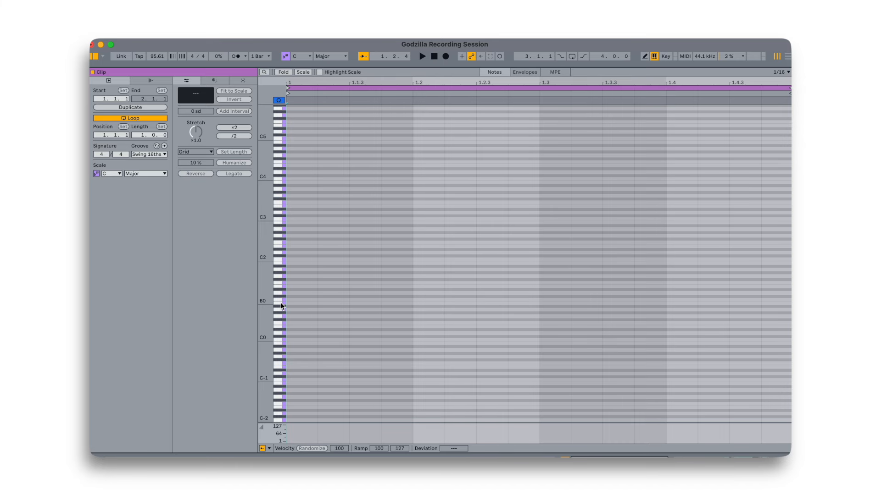
click(279, 344)
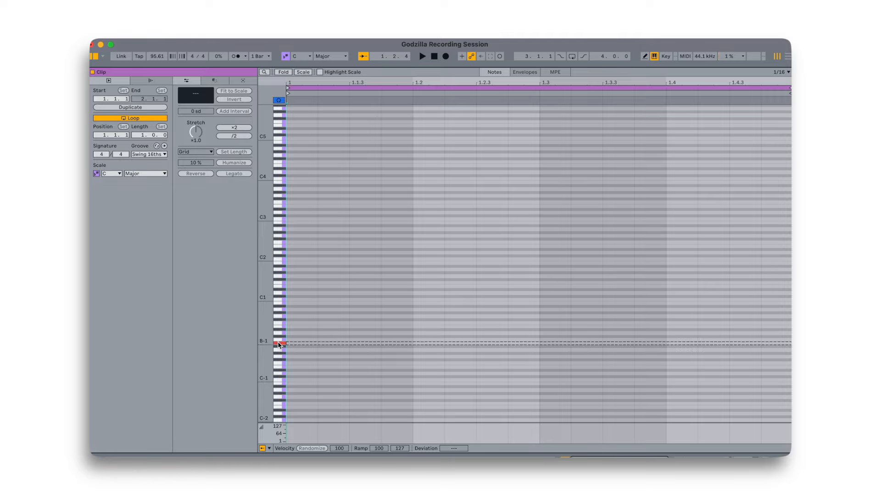
click(278, 345)
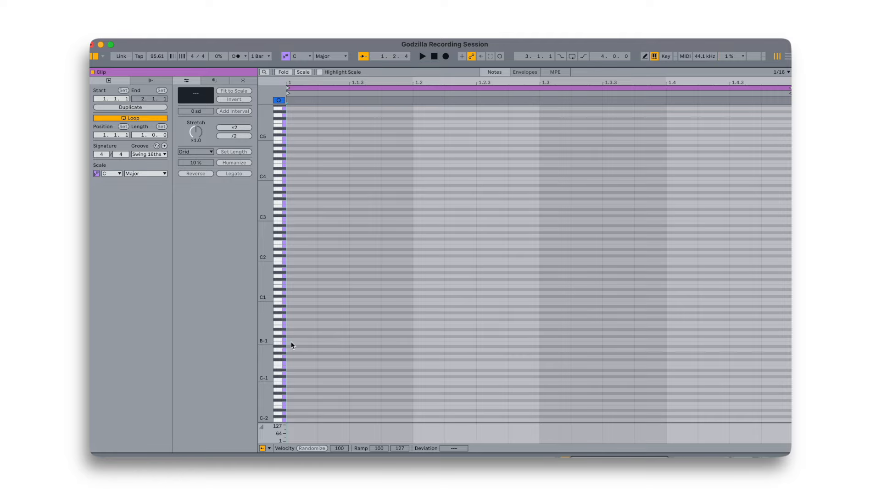
double_click(291, 344)
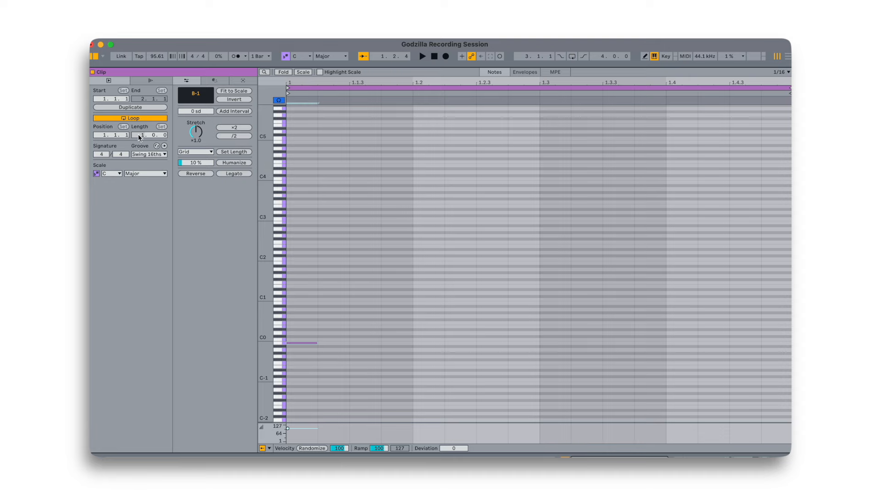
Set the clip's loop length to 4.0.0 and extend the B-1 note across it with Legato, auditioning the clip
drag(139, 137, 139, 128)
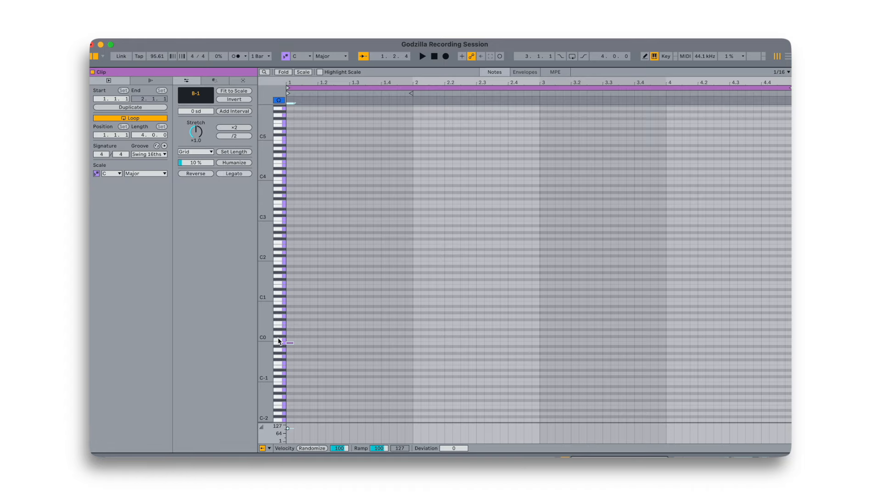
click(224, 173)
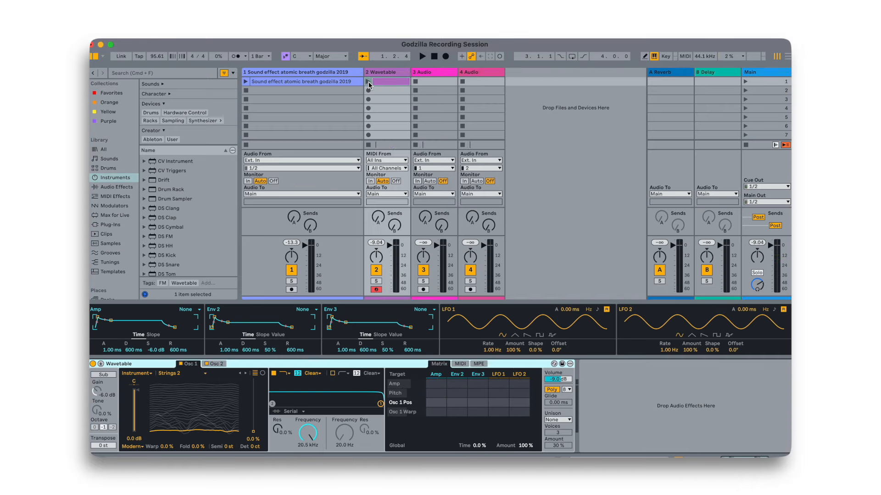
click(368, 82)
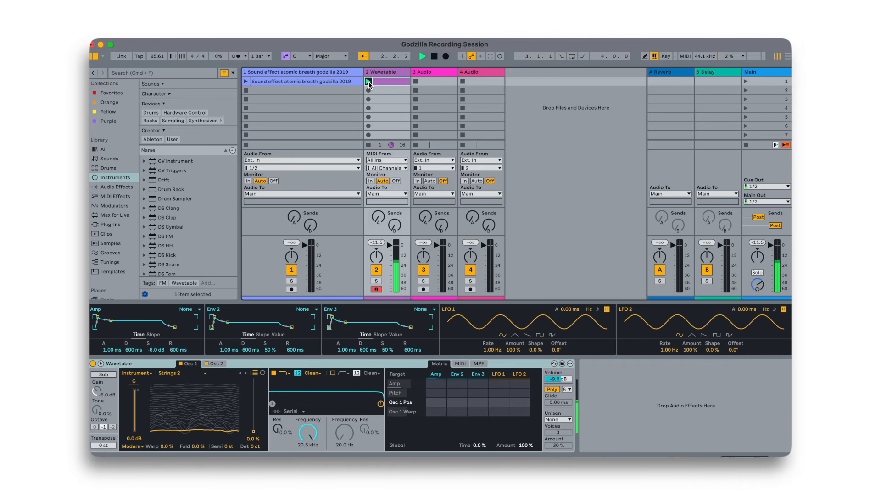
key(space)
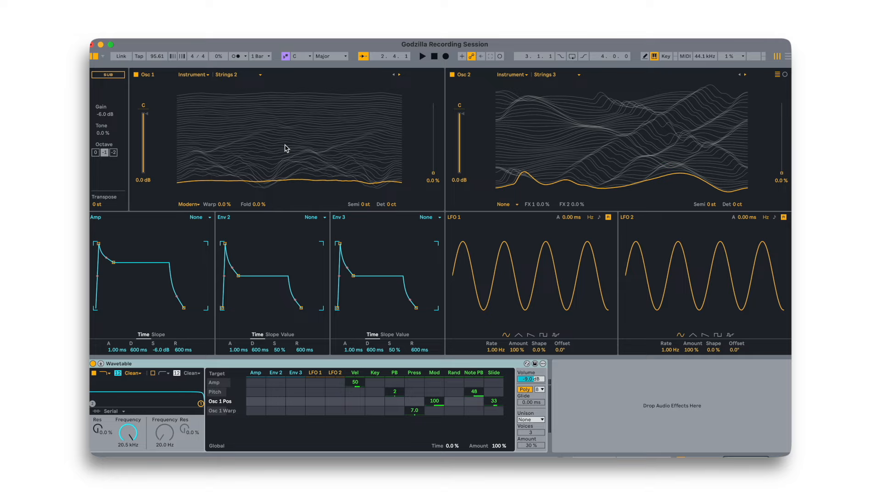
Set the wavetable positions of Osc 1 and Osc 2 to 50%, auditioning the sound
drag(304, 173, 319, 188)
key(space)
drag(563, 185, 564, 157)
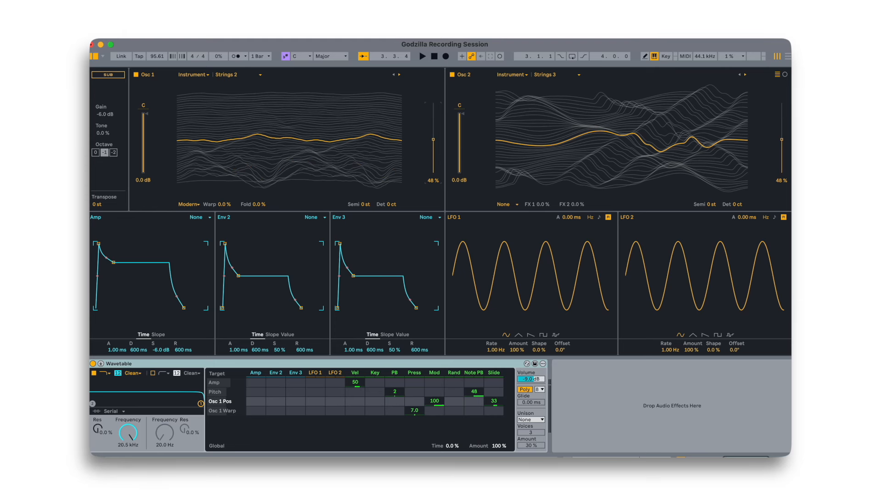
drag(786, 136, 781, 138)
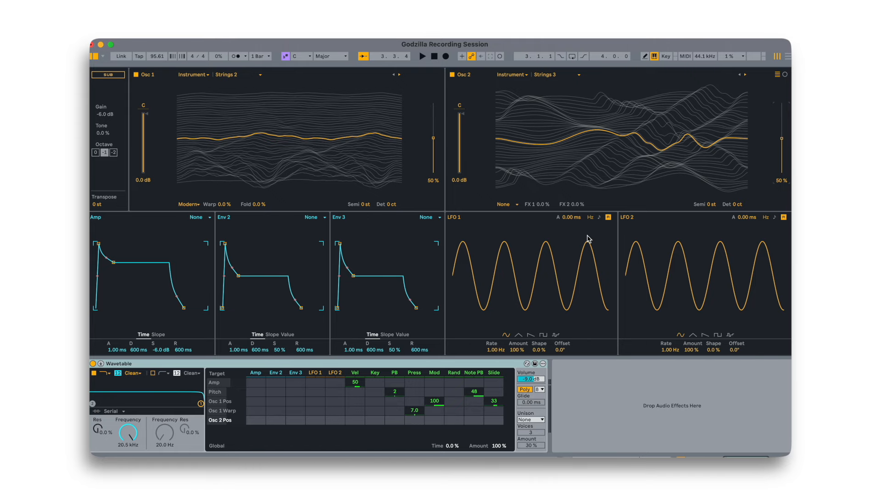
Route LFO 1 to Osc 1 Pos at an amount of 50, with LFO 1's retrigger off and its rate at 0.07 Hz
click(608, 218)
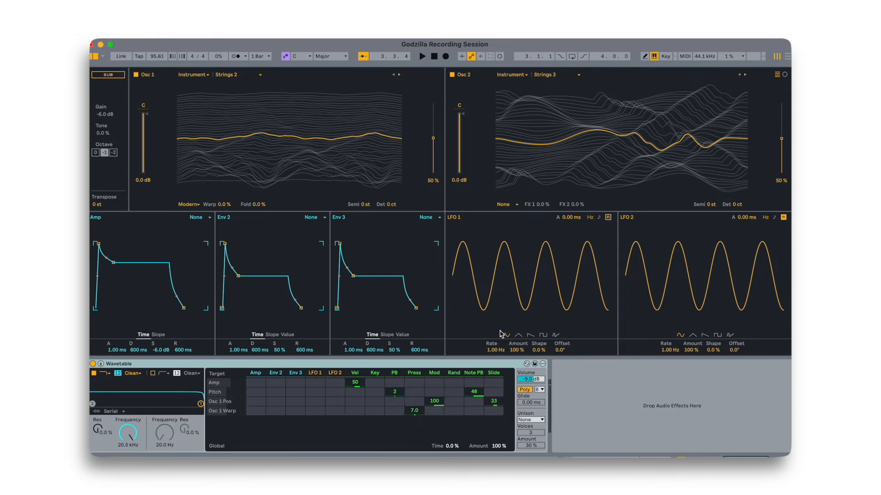
drag(498, 352, 498, 406)
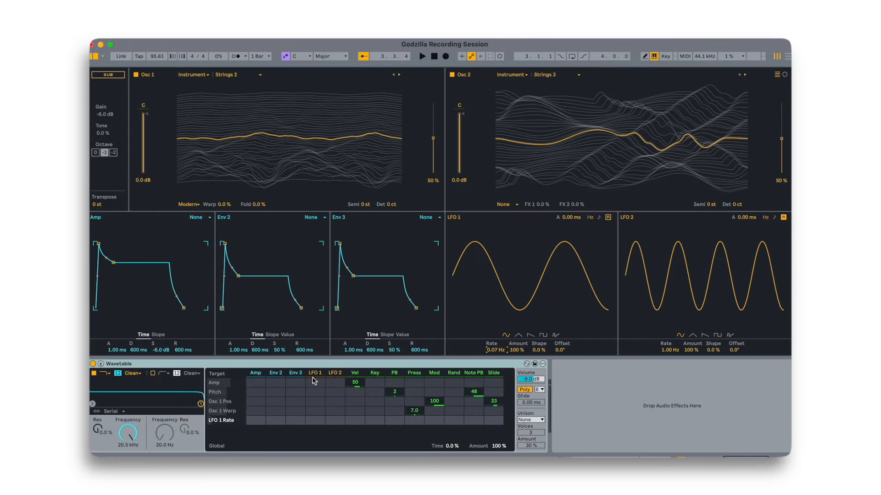
click(315, 420)
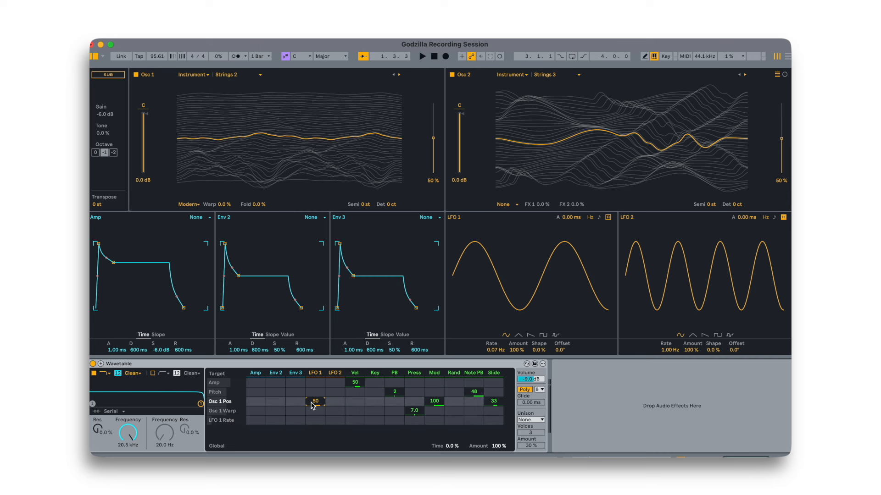
key(space)
Add Osc 2 Pos to the modulation matrix and route LFO 1 to it at -50, auditioning the movement
click(782, 139)
click(335, 420)
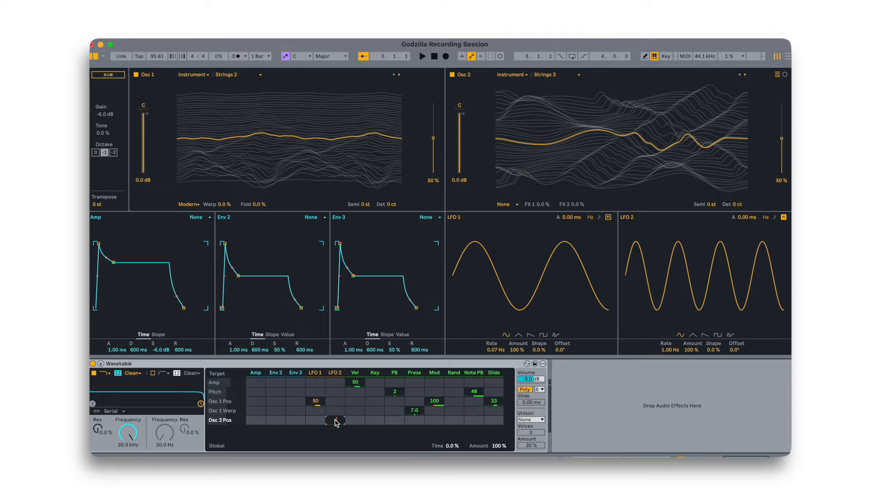
click(324, 423)
key(space)
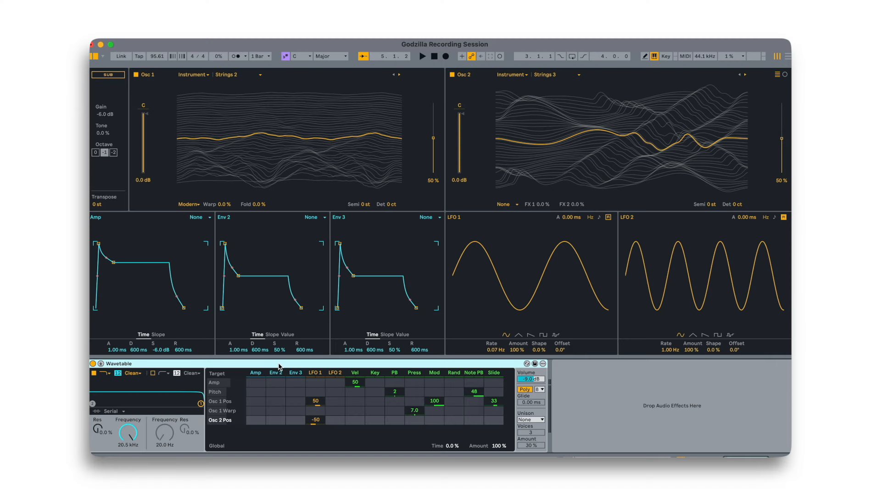
Set the Env 2 attack to 10.1 s and route Env 2 to Pitch at an amount of 14
key(shift+Tab)
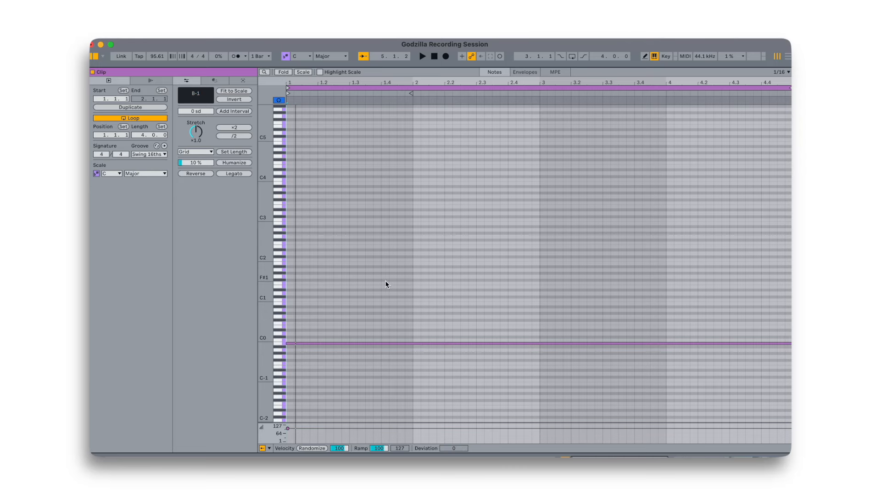
key(shift+Tab)
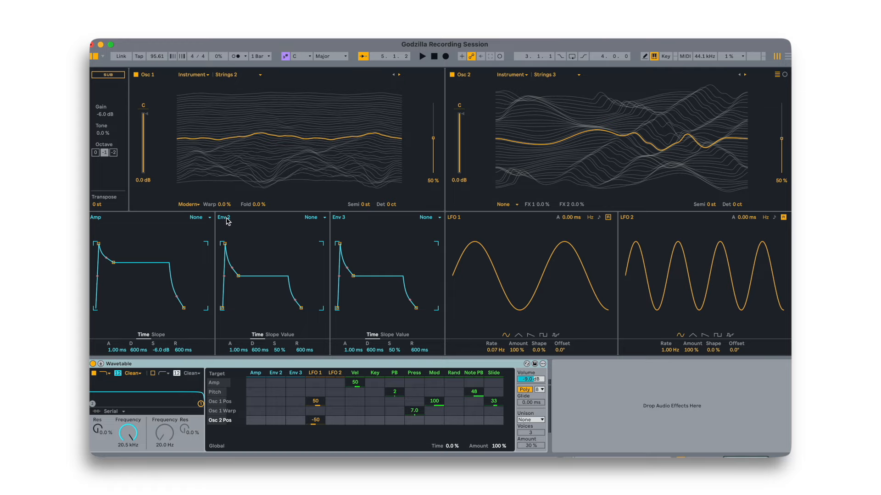
mouse_move(233, 351)
mouse_down()
mouse_move(233, 296)
mouse_move(234, 350)
mouse_up()
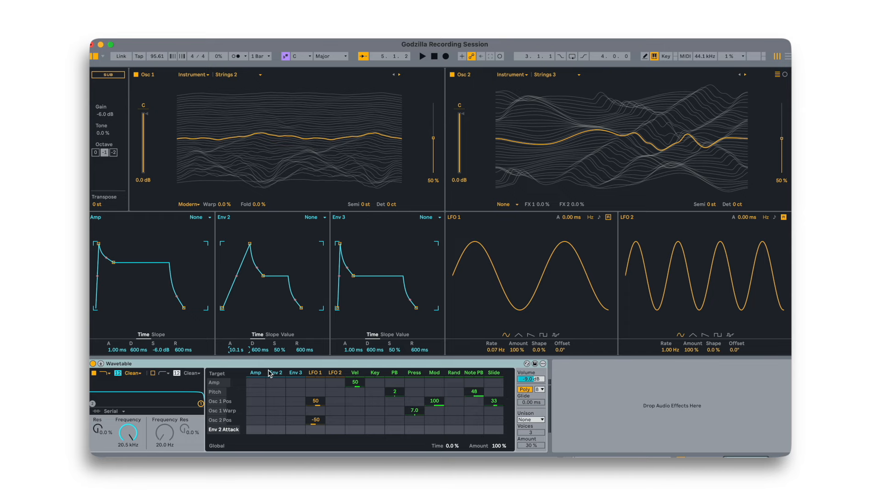
click(276, 392)
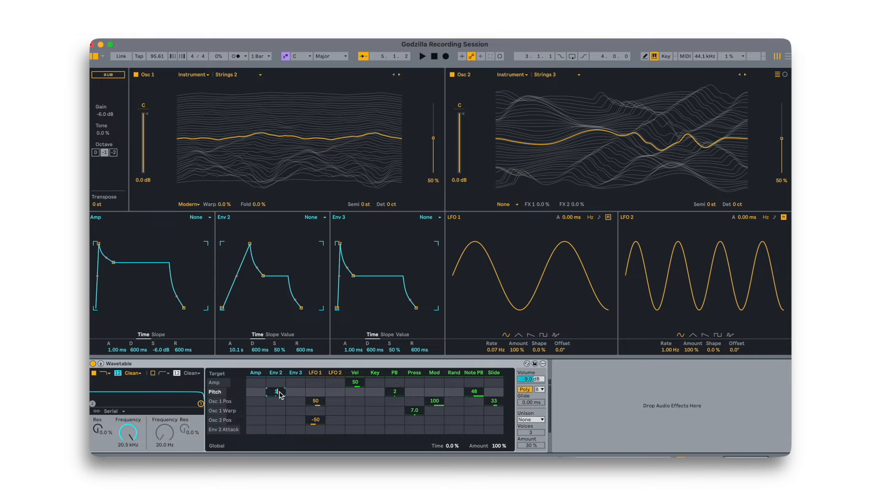
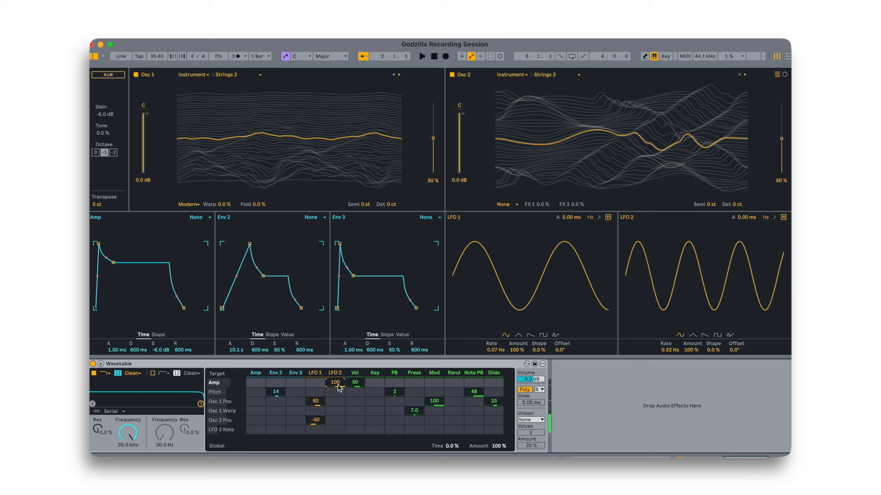
Audition the atomic breath reference clip for comparison and set Wavetable's LFO 2 modulation of Amp to 78
click(100, 364)
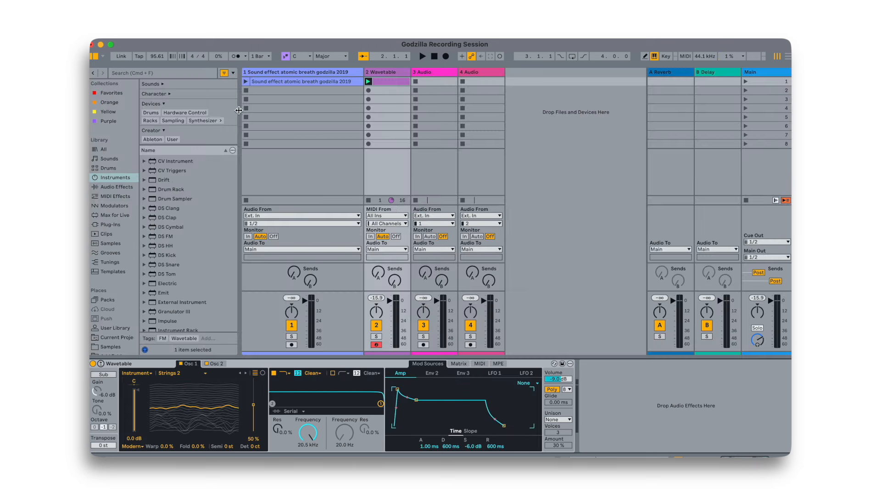
click(246, 82)
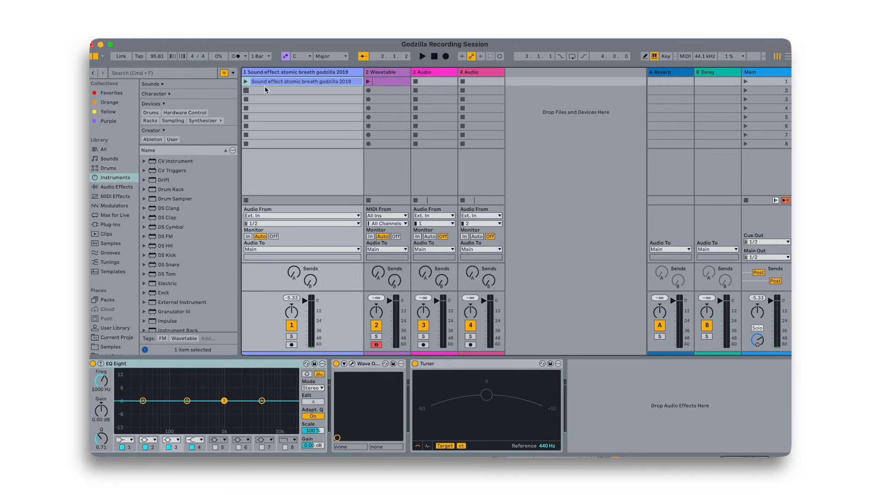
click(393, 74)
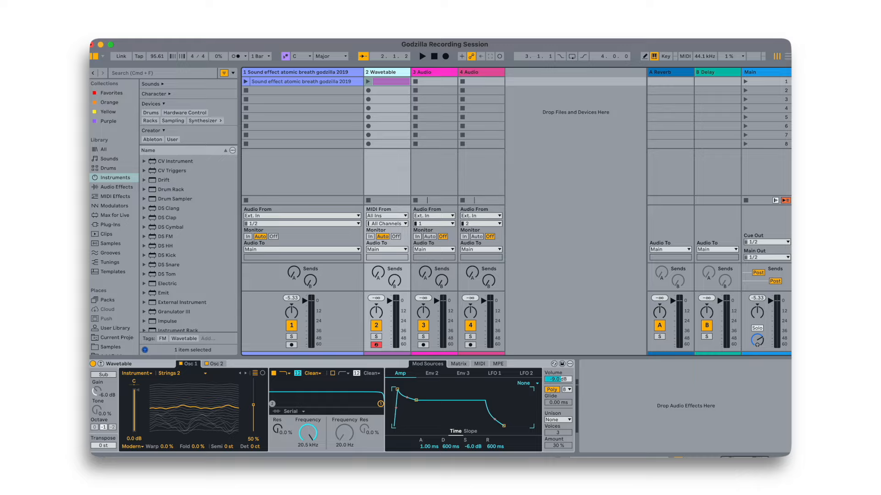
click(101, 365)
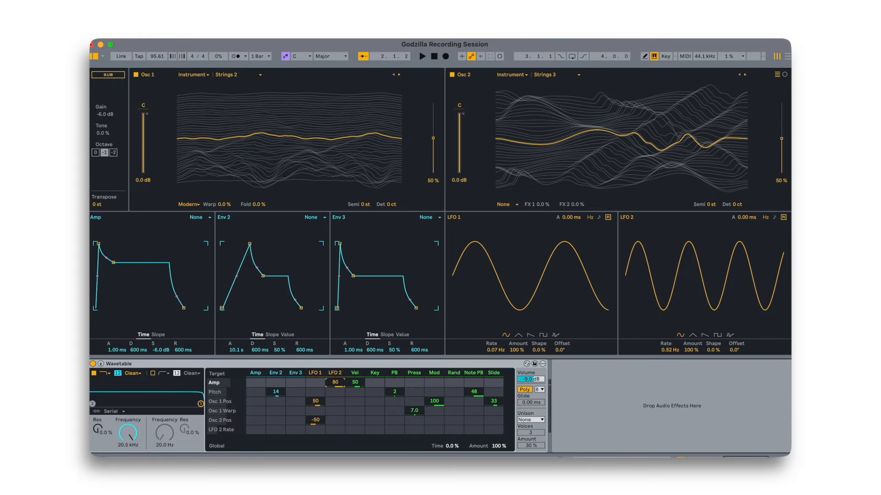
click(100, 364)
click(101, 364)
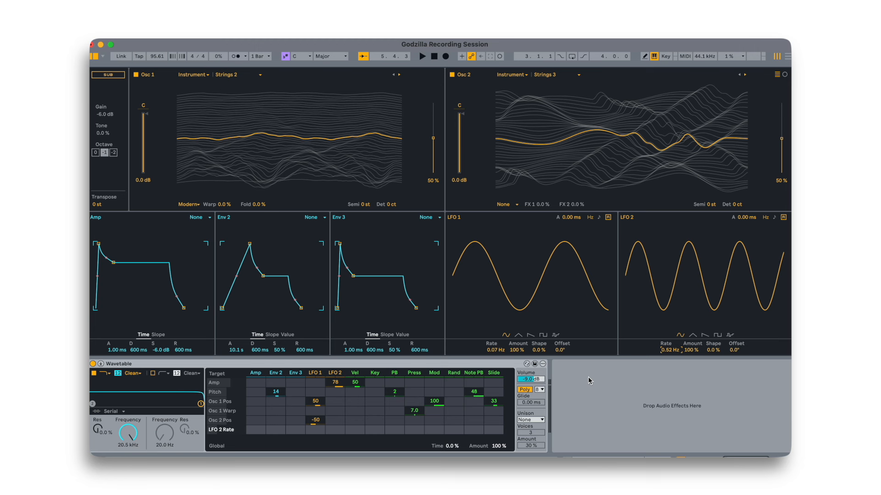
Route Env 2 to LFO 2 Rate at an amount of 23 and audition the clip
click(275, 430)
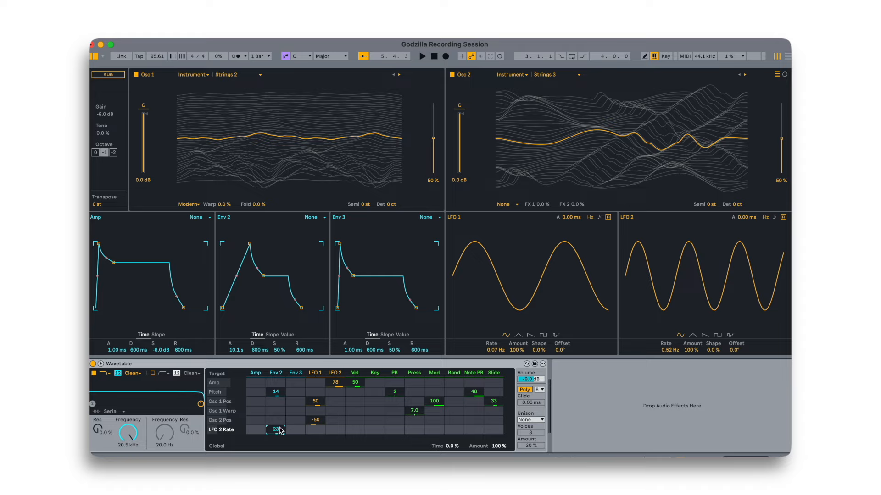
key(space)
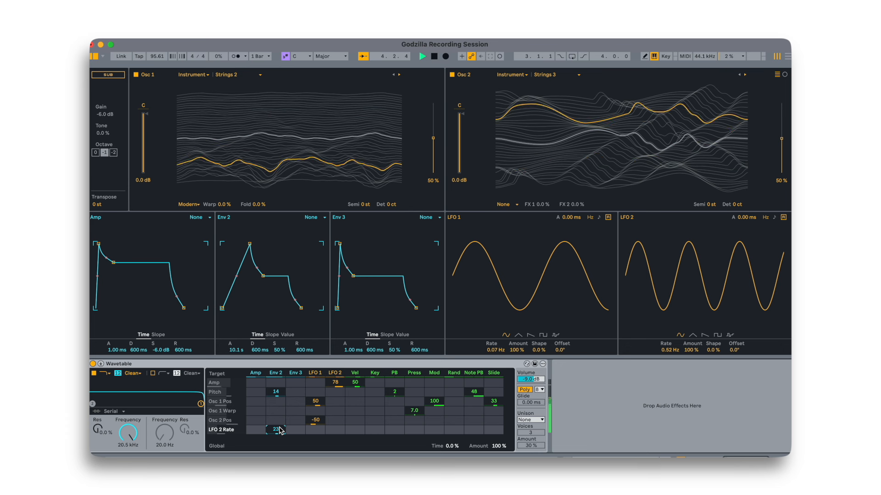
key(space)
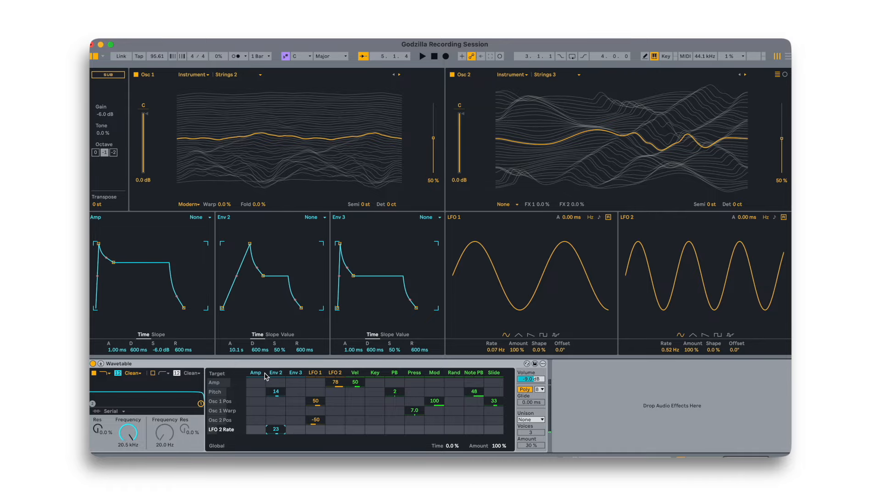
Collapse Wavetable's expanded view and add the Convolution Reverb audio effect after it
click(101, 364)
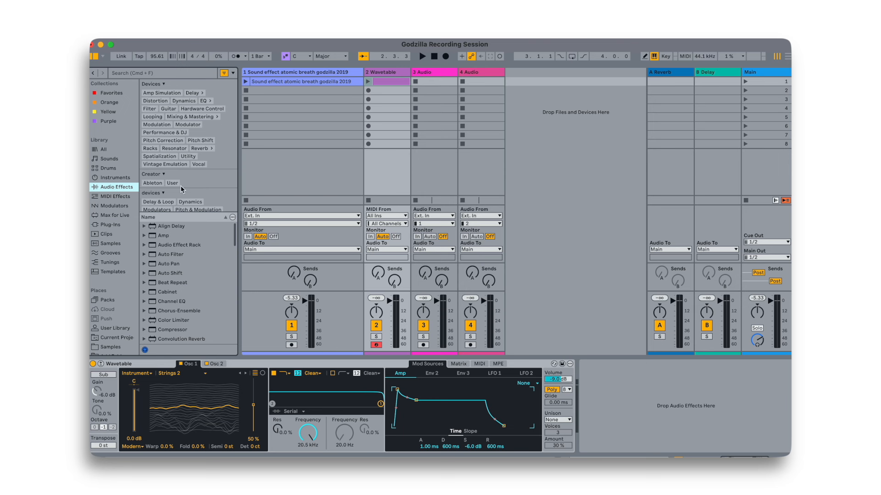
scroll(174, 248, down, 10)
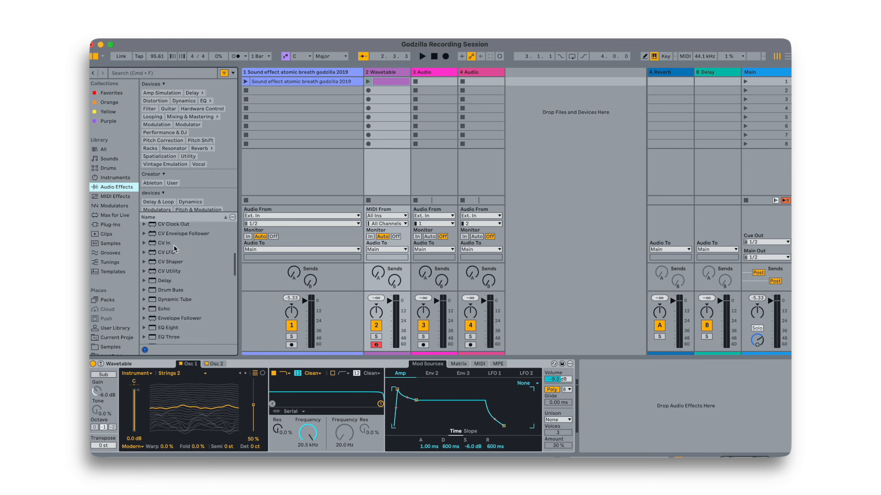
scroll(174, 247, down, 5)
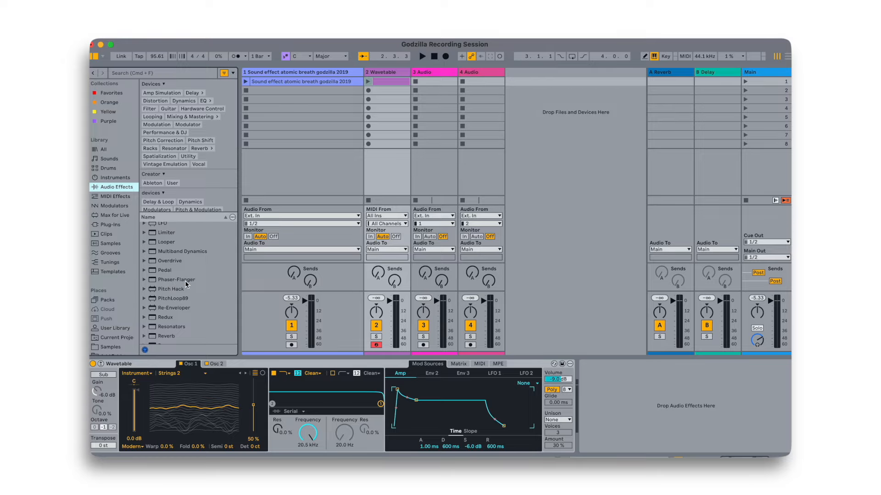
scroll(185, 280, down, 3)
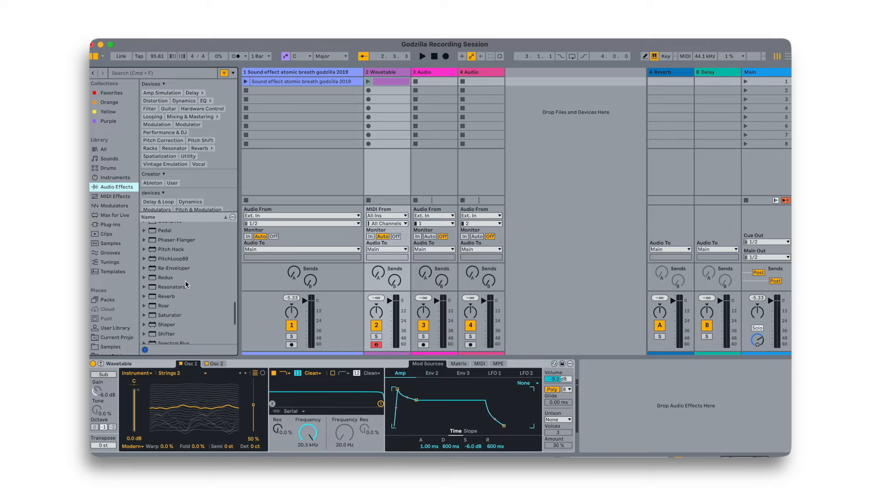
scroll(168, 303, up, 10)
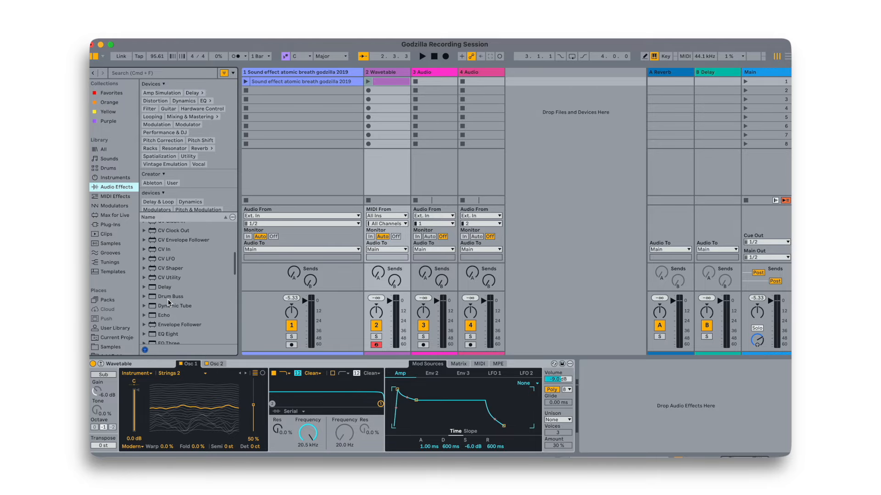
scroll(169, 303, up, 2)
click(180, 242)
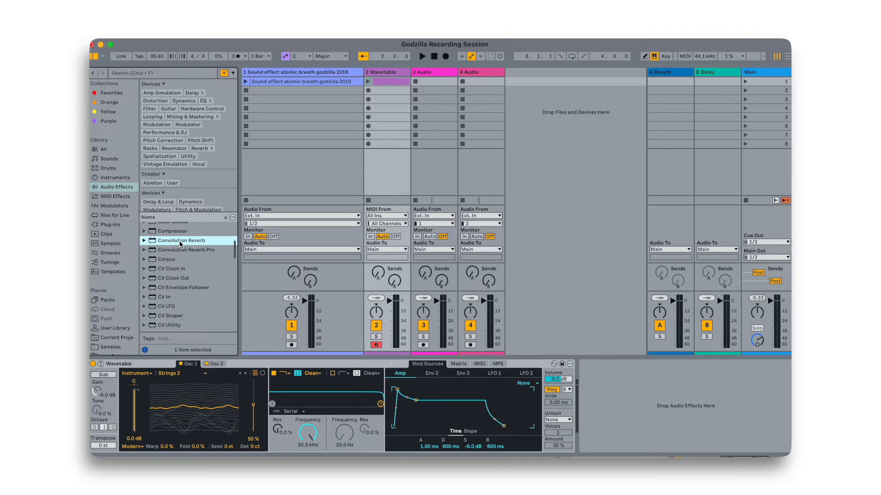
drag(180, 242, 663, 399)
drag(636, 381, 638, 384)
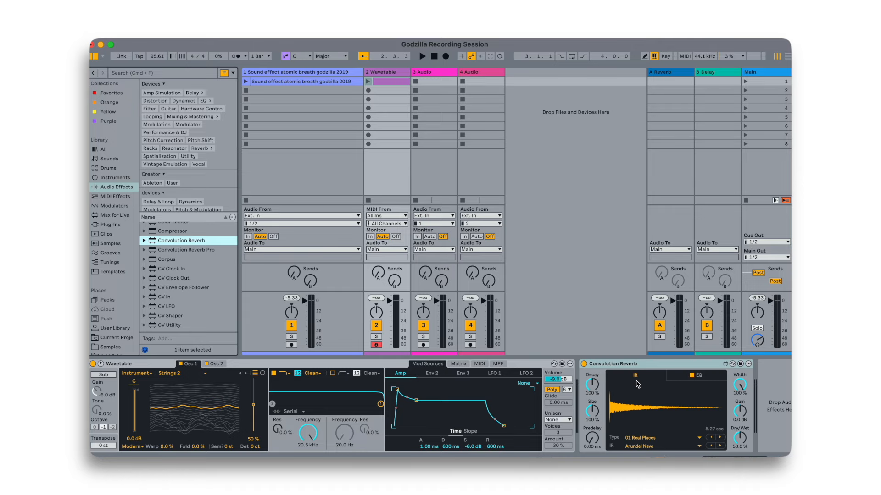
Set the Convolution Reverb's impulse response to Swedish Nuclear Reactor 1 LR from 01 Real Places
click(640, 438)
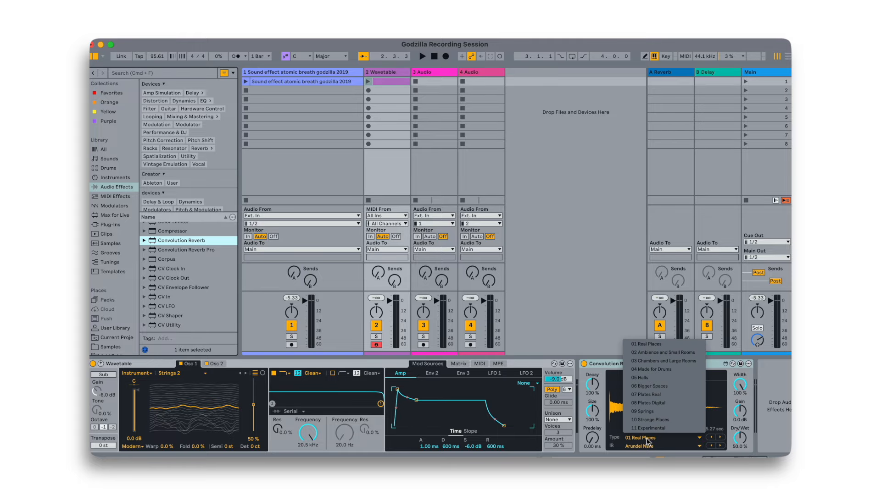
click(645, 442)
click(645, 446)
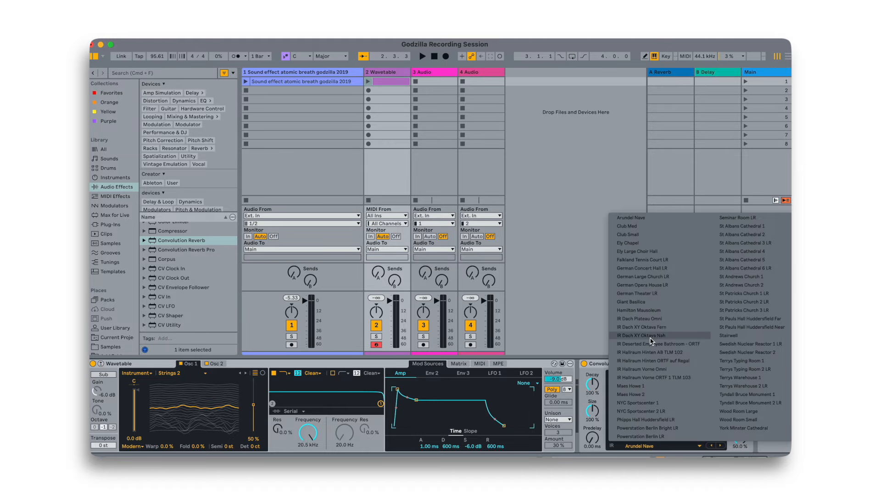
click(764, 349)
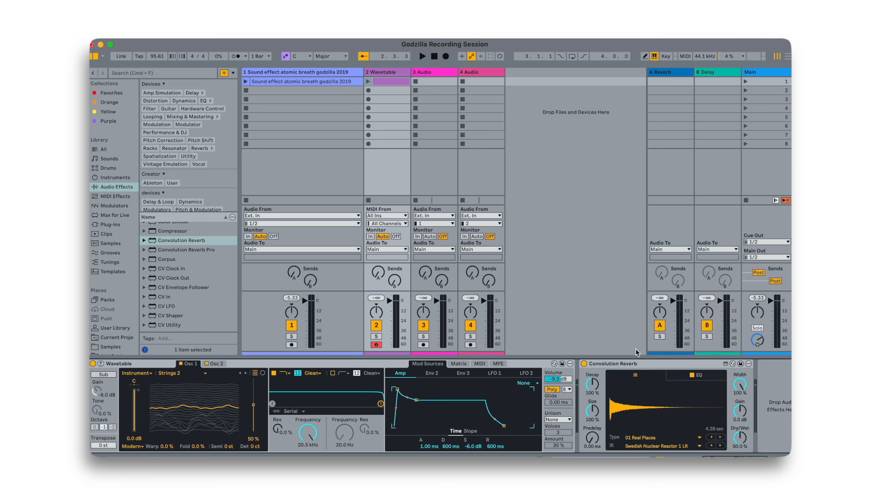
click(625, 361)
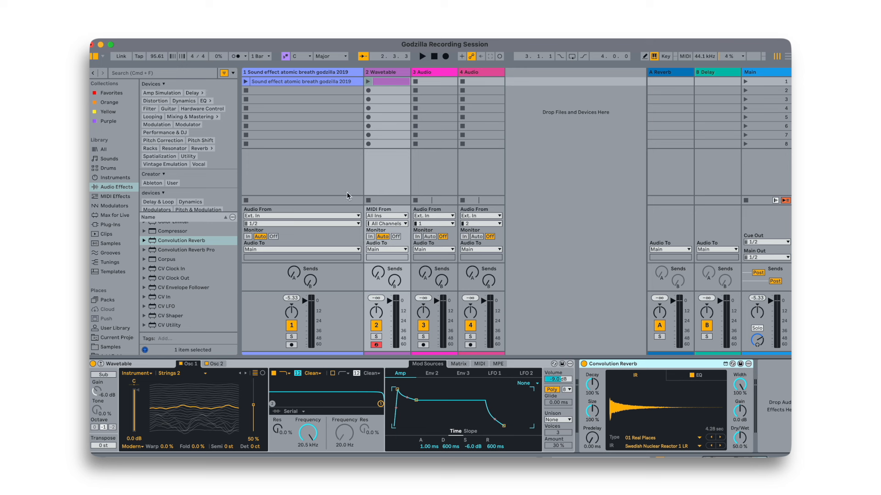
Set the Convolution Reverb's Dry/Wet to 31.9%, open its EQ and launch the Wavetable clip to audition it
click(745, 438)
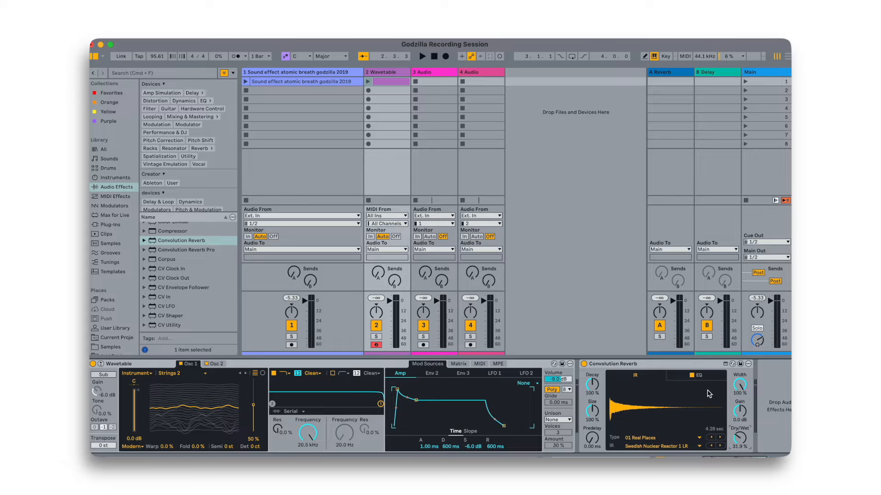
click(698, 375)
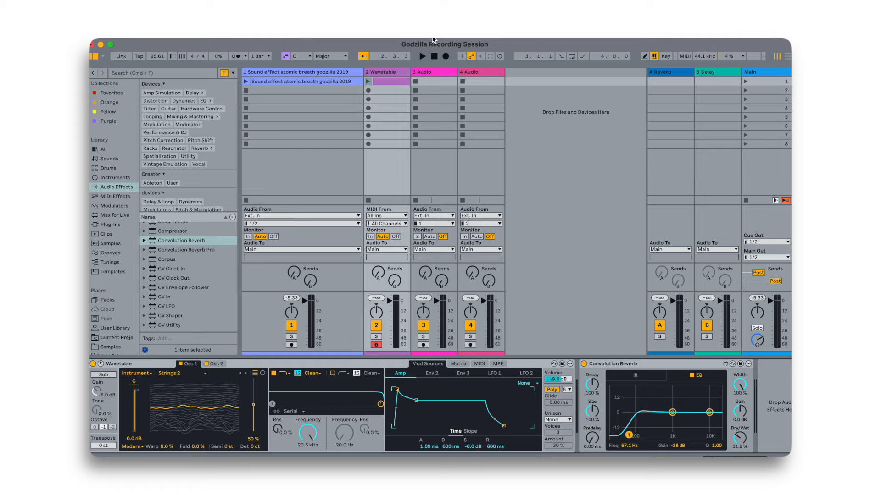
click(368, 81)
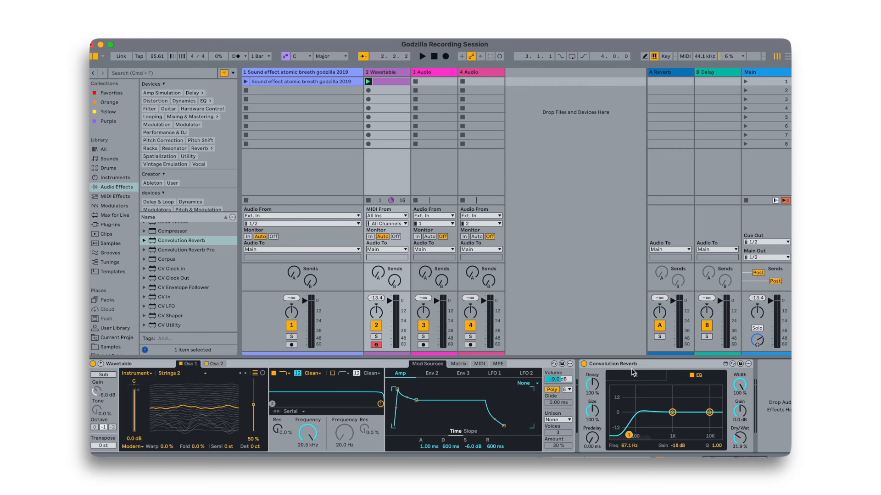
Switch the reverb's impulse response to ECRR Big Empty Stadium from 06 Bigger Spaces, with Dry/Wet at 24.8%, and audition the clip
click(634, 374)
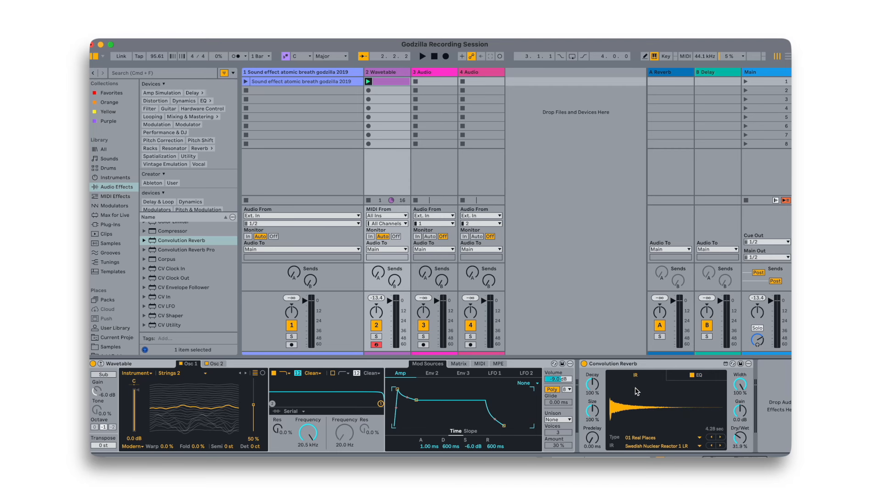
click(646, 439)
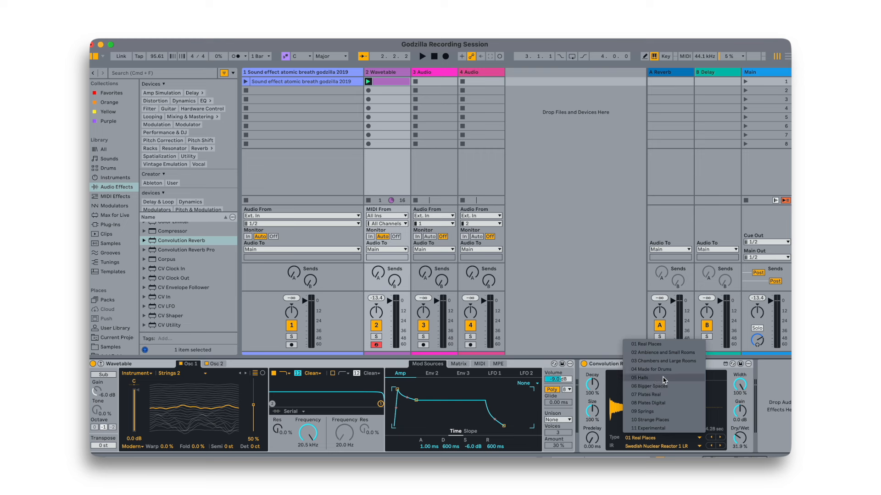
click(654, 387)
click(657, 447)
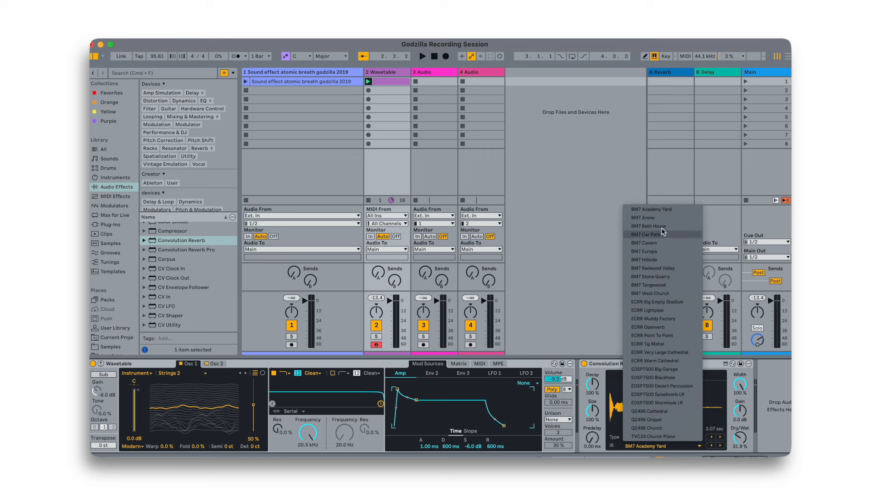
click(672, 302)
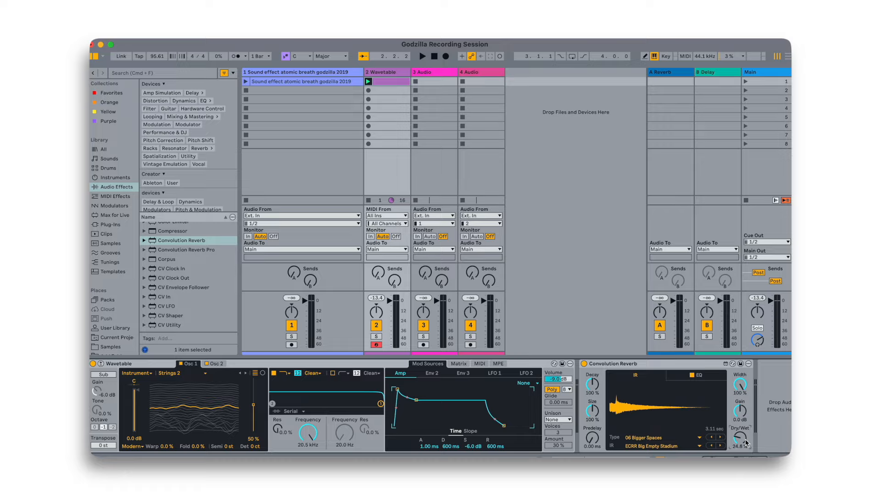
key(space)
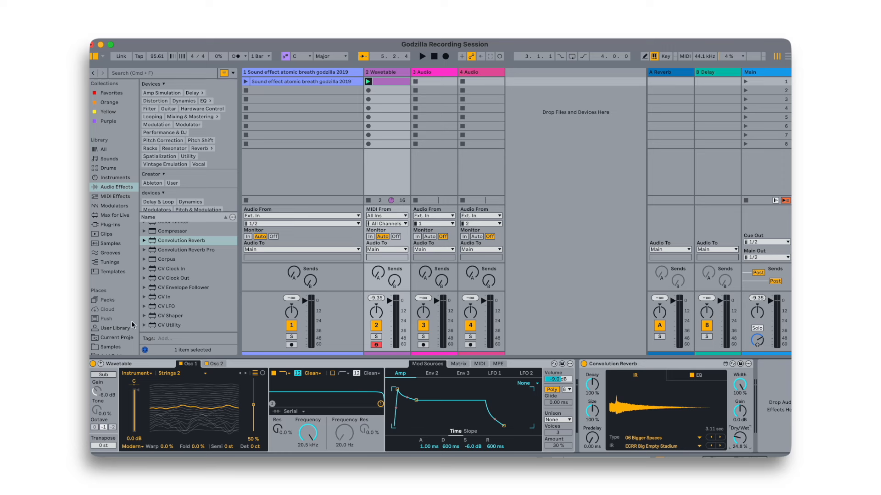
Filter the audio effects to Amp Simulation and add Amp and Cabinet after the Convolution Reverb
scroll(177, 303, up, 5)
click(160, 93)
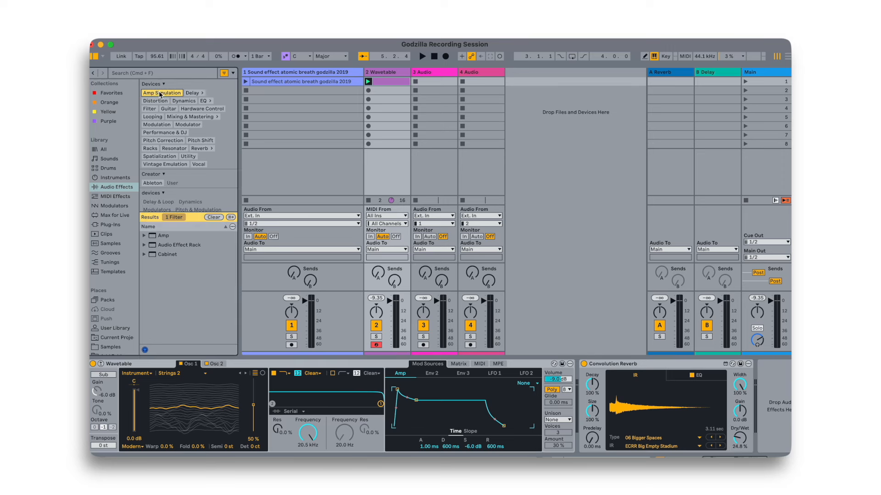
double_click(165, 237)
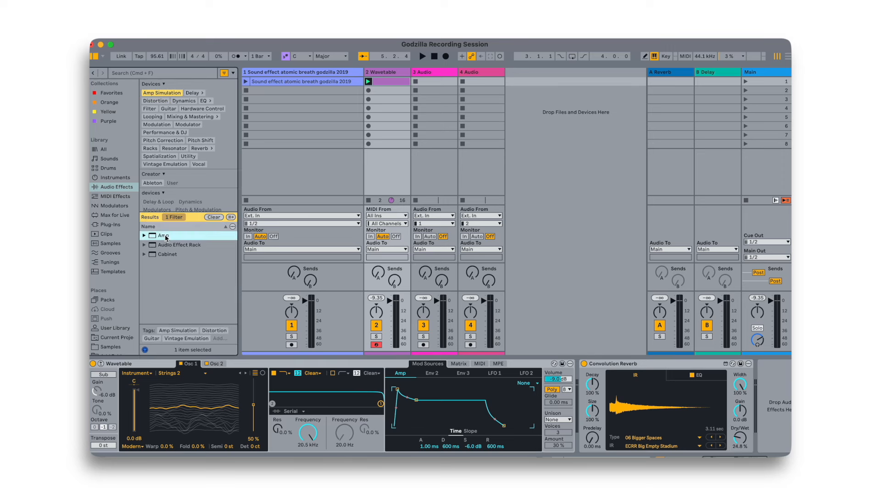
double_click(168, 254)
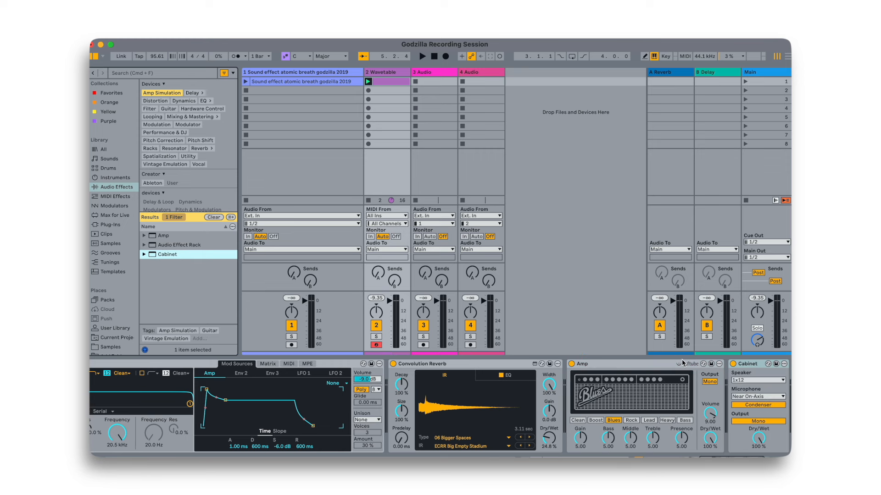
Delete the Amp and place the Cabinet, with its speaker set to 4x10, ahead of the Convolution Reverb
click(659, 364)
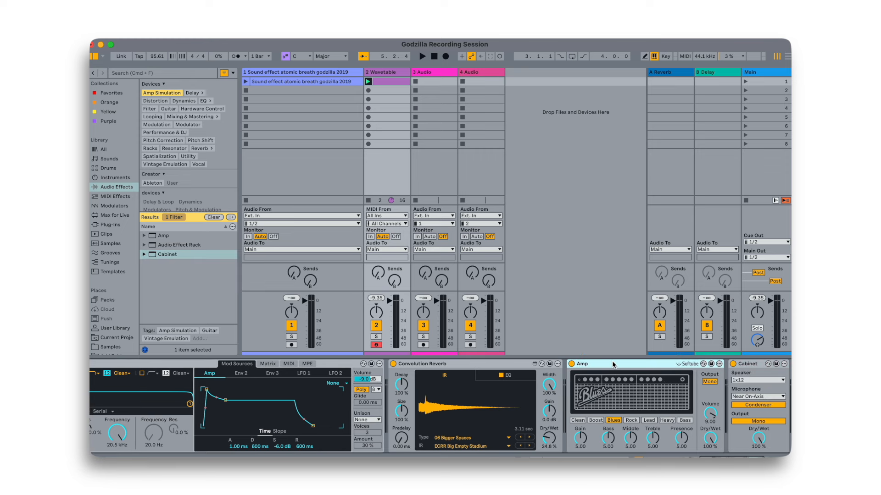
key(Delete)
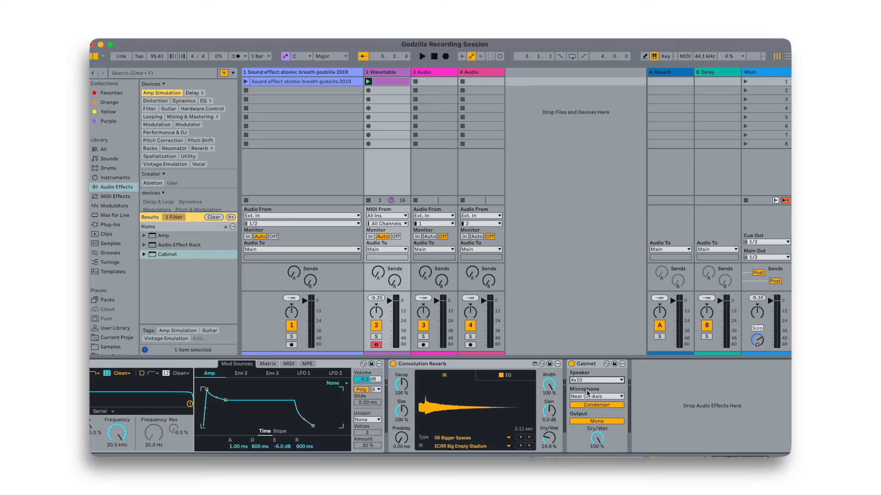
drag(586, 389, 389, 374)
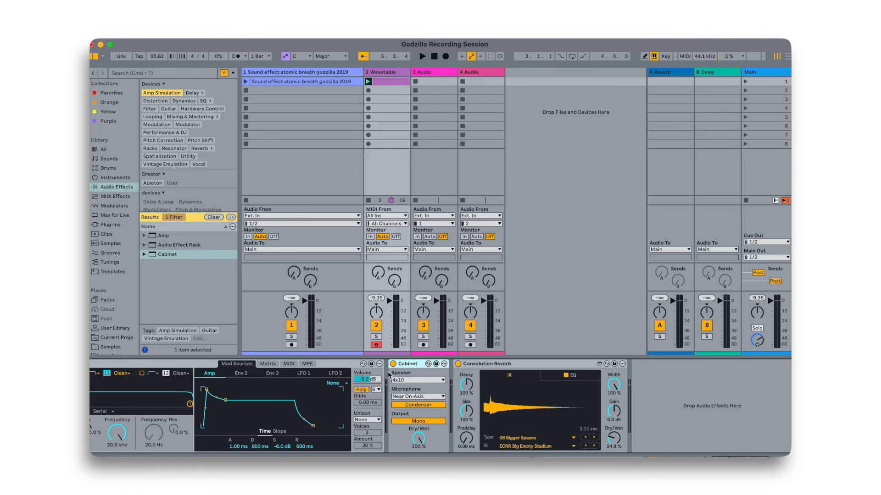
Set the Cabinet's microphone to Near Off-Axis, keep the 4x10 speaker and audition the clip
click(417, 396)
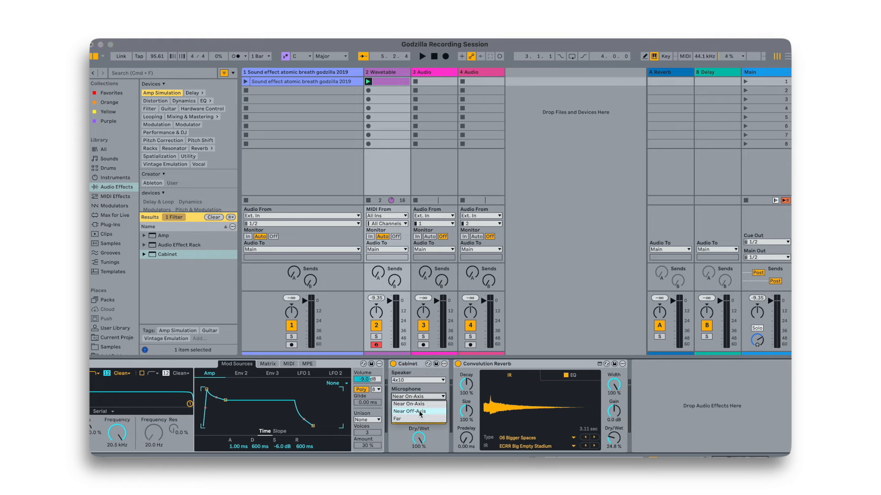
click(420, 411)
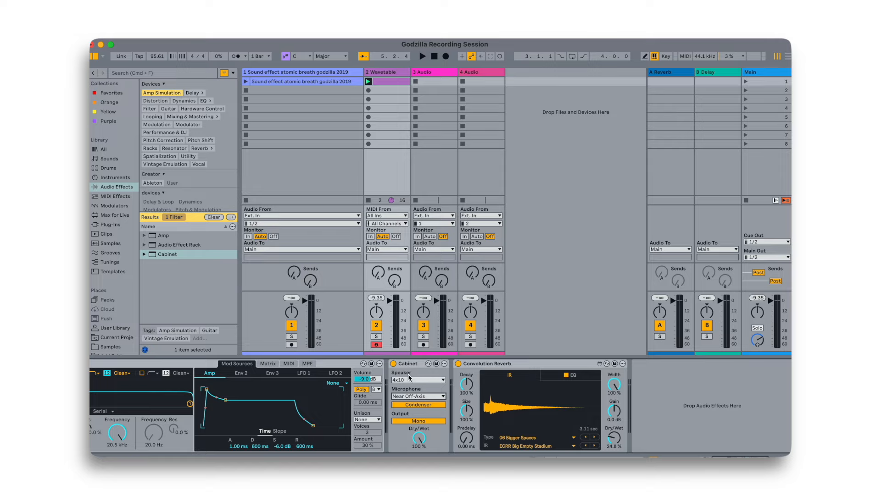
click(410, 379)
click(414, 374)
key(space)
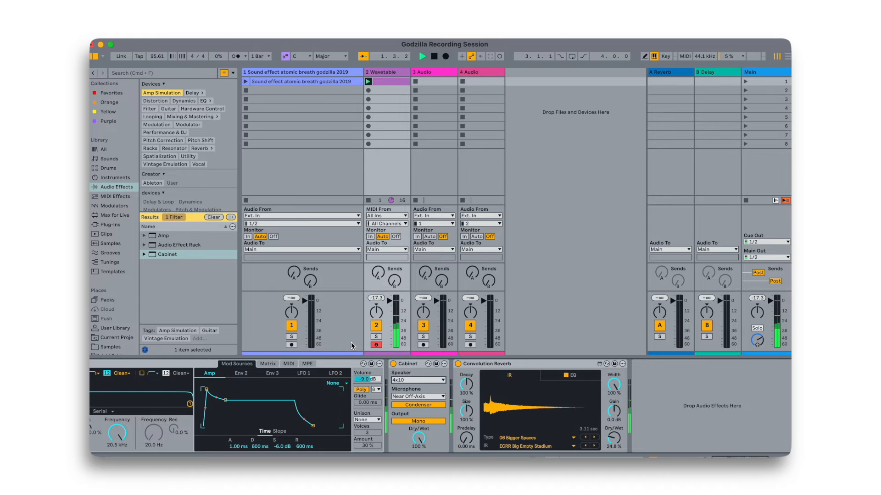